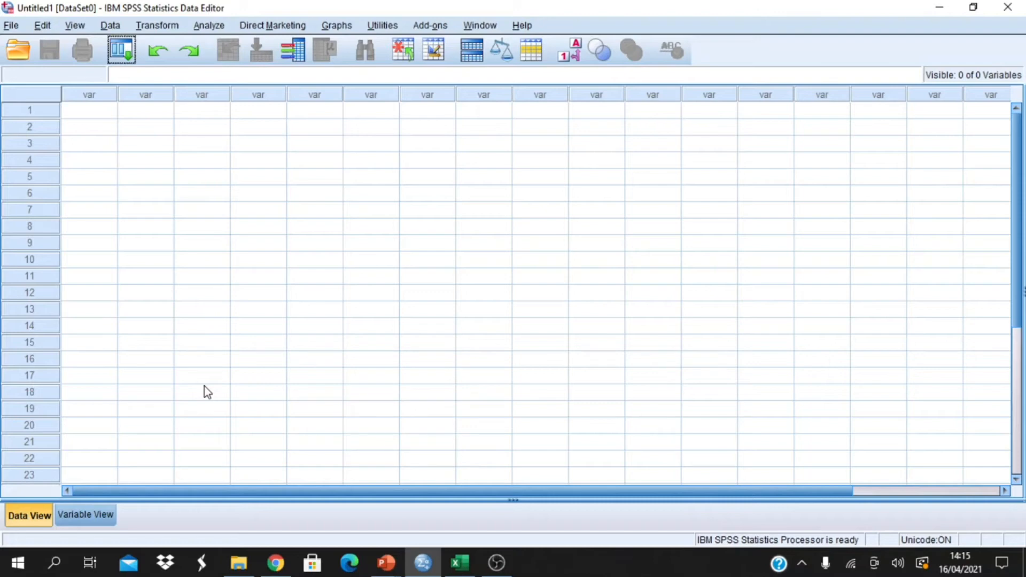
# Define a new numeric variable named Prestasi in the first row of the variable definitions.
pyautogui.click(84, 516)
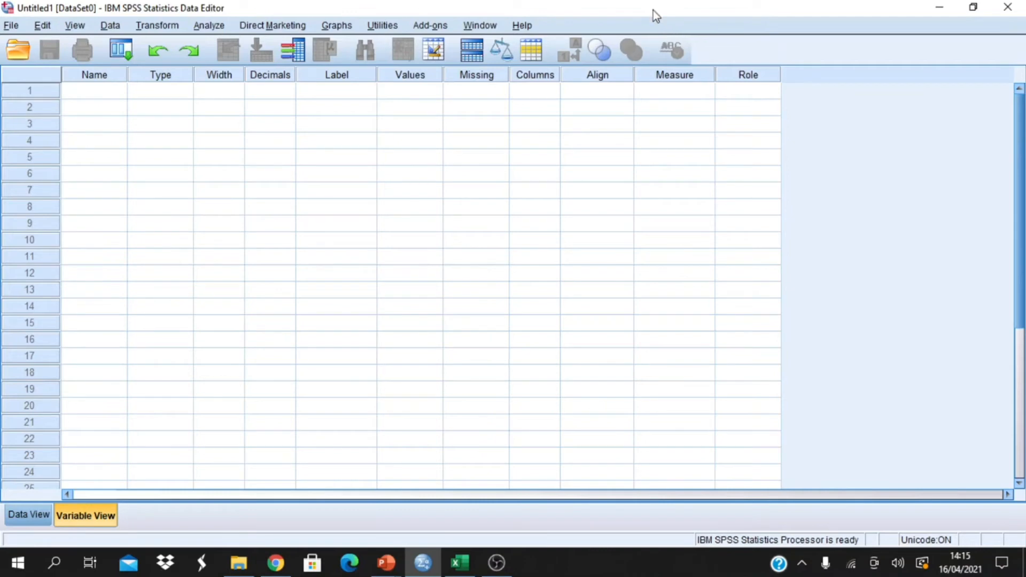
pyautogui.click(101, 94)
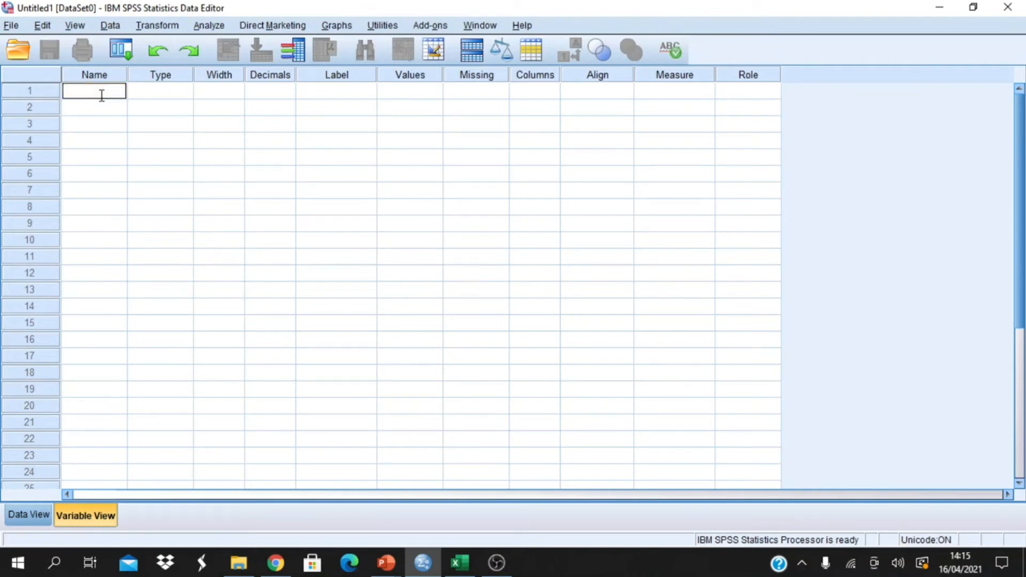
pyautogui.write('Prestasi')
pyautogui.click(190, 90)
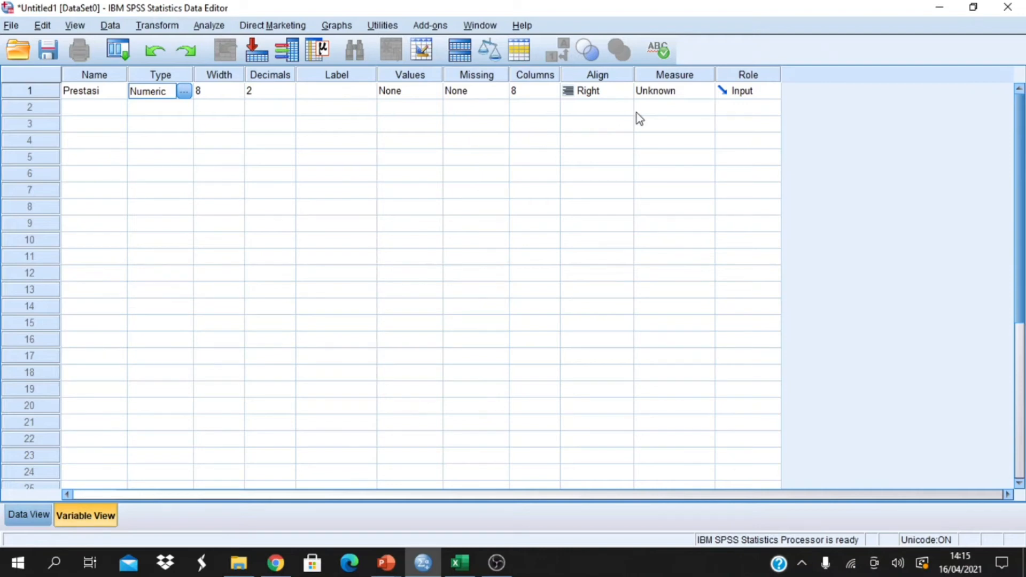
# Enter "Prestasi Belajar Mahasiswa" as the label of the Prestasi variable.
pyautogui.click(331, 98)
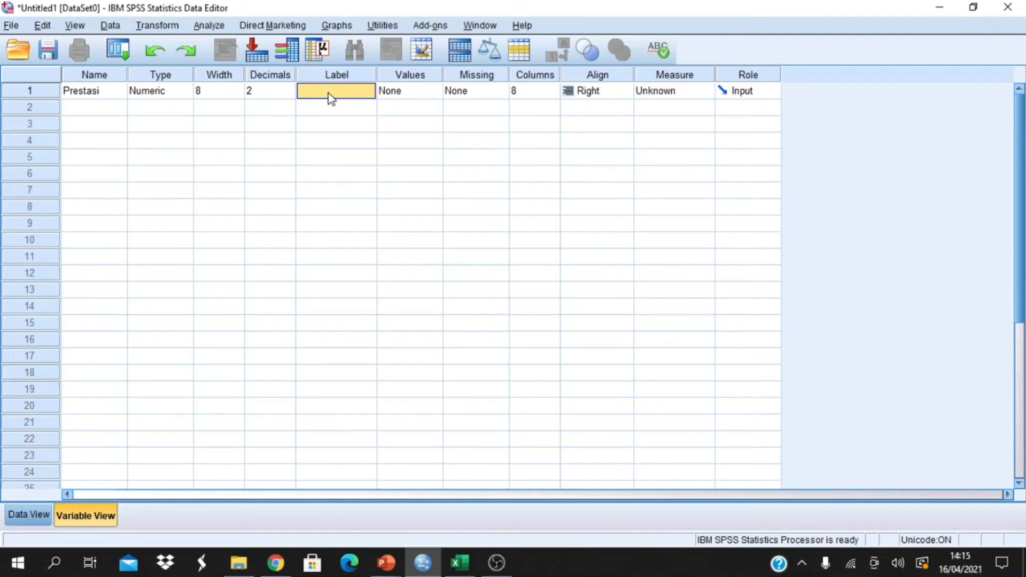
pyautogui.click(329, 92)
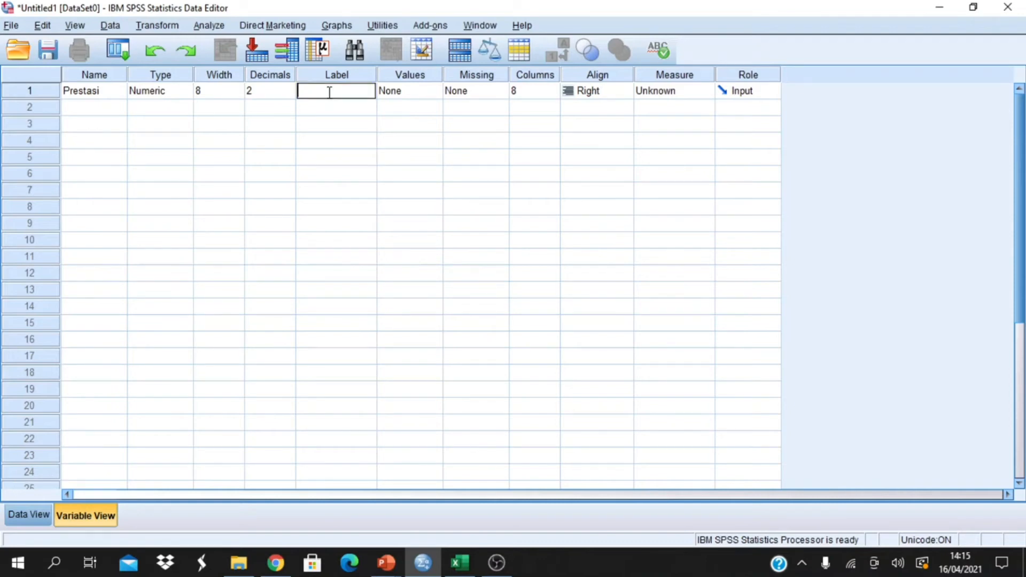
pyautogui.write('Prestasi Belajar Ma')
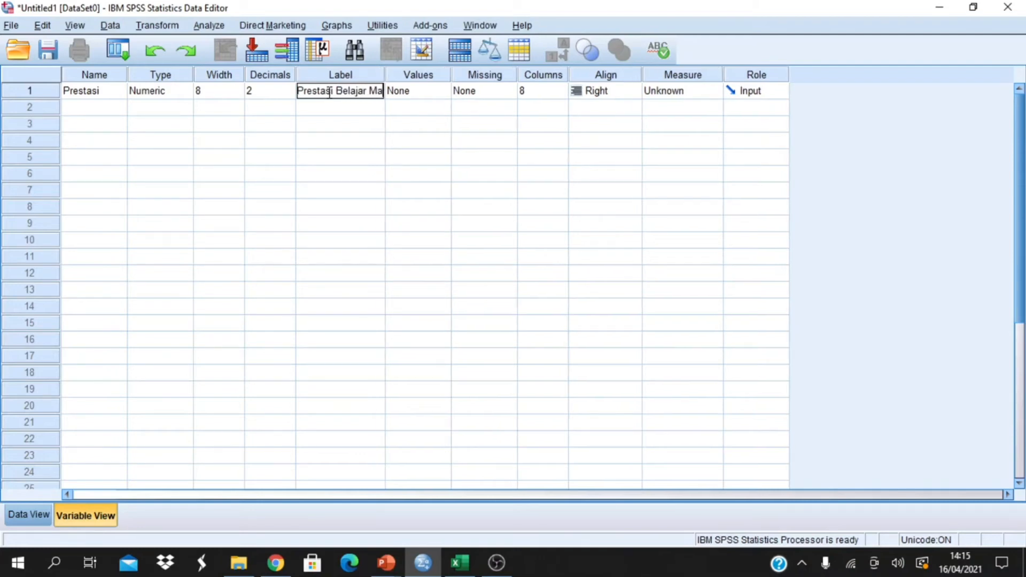
pyautogui.write('hasis')
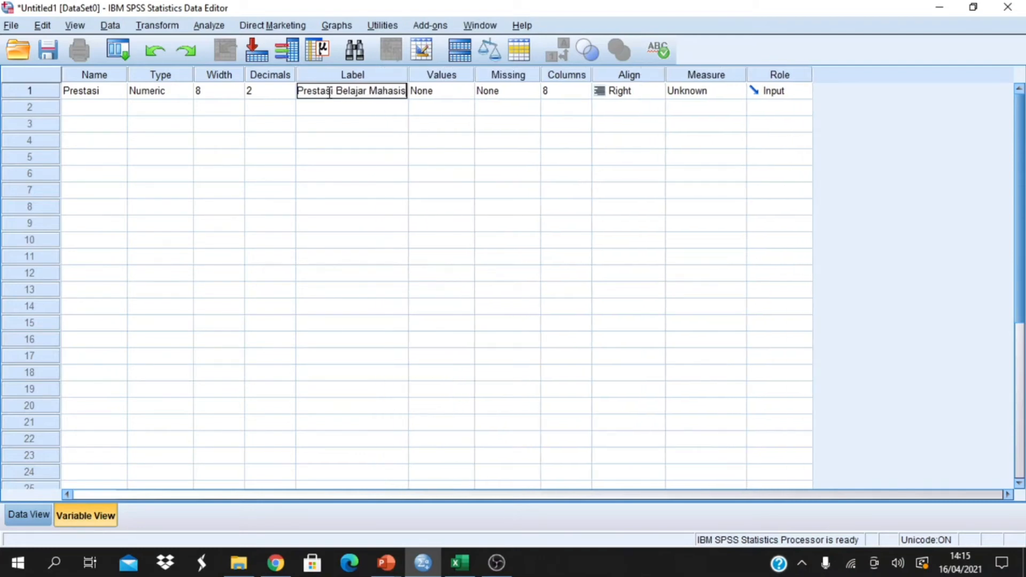
pyautogui.write('wa')
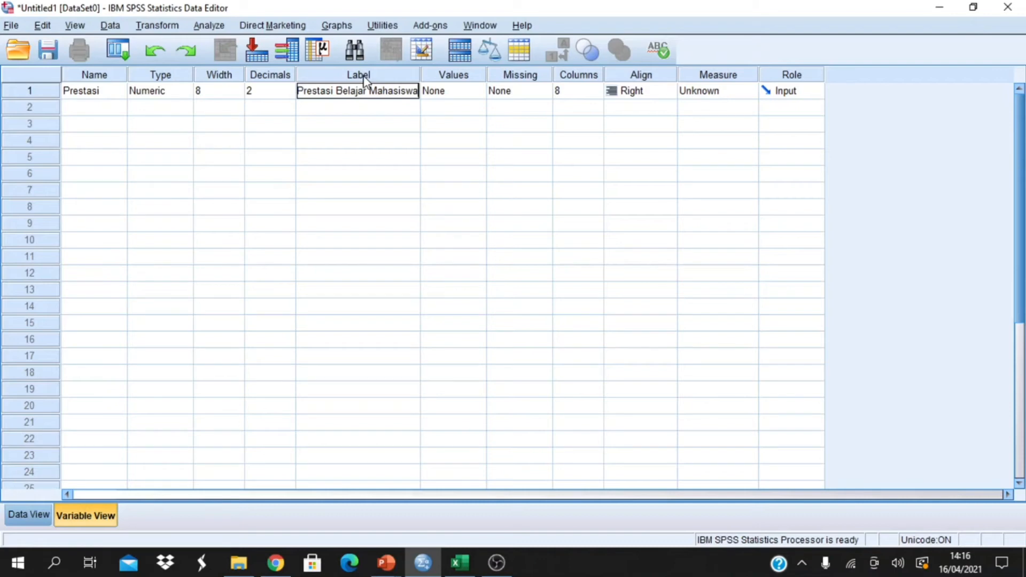
# Show the data sheet, then switch to the PERTEMUAN 6 presentation in PowerPoint and view the student score table on slide 6.
pyautogui.click(28, 516)
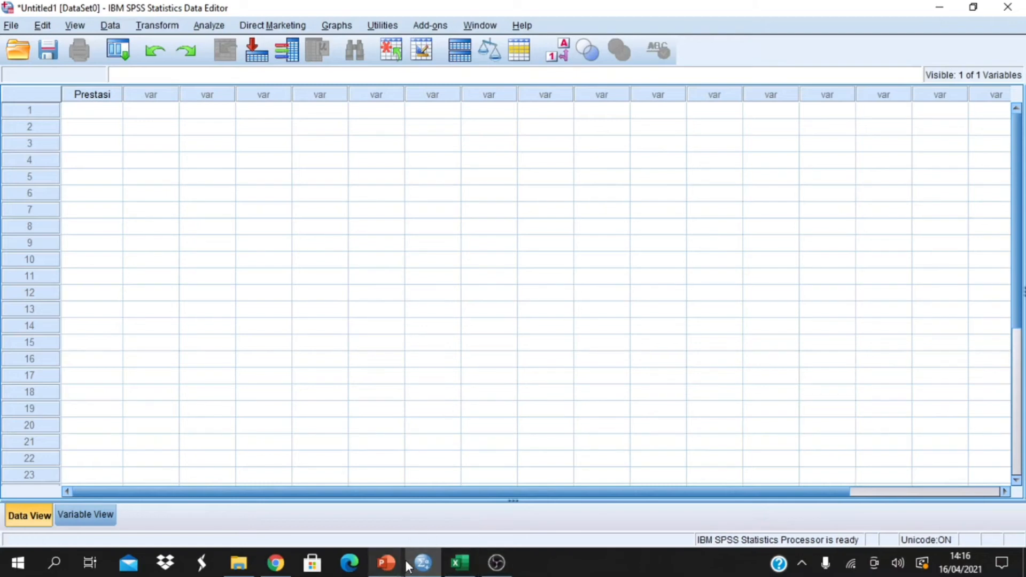
pyautogui.moveTo(386, 562)
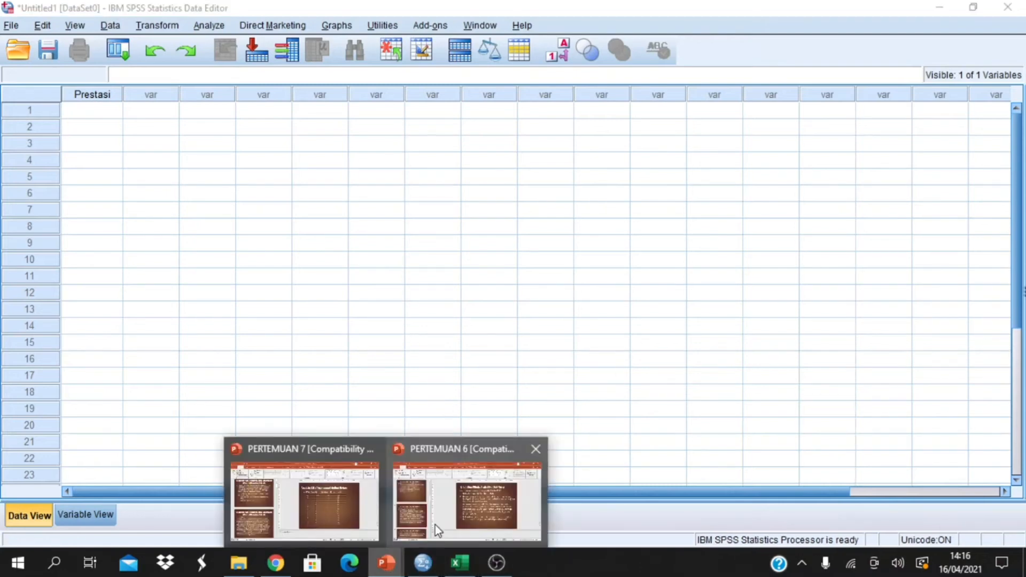
pyautogui.click(435, 527)
pyautogui.scroll(5, 107, 289)
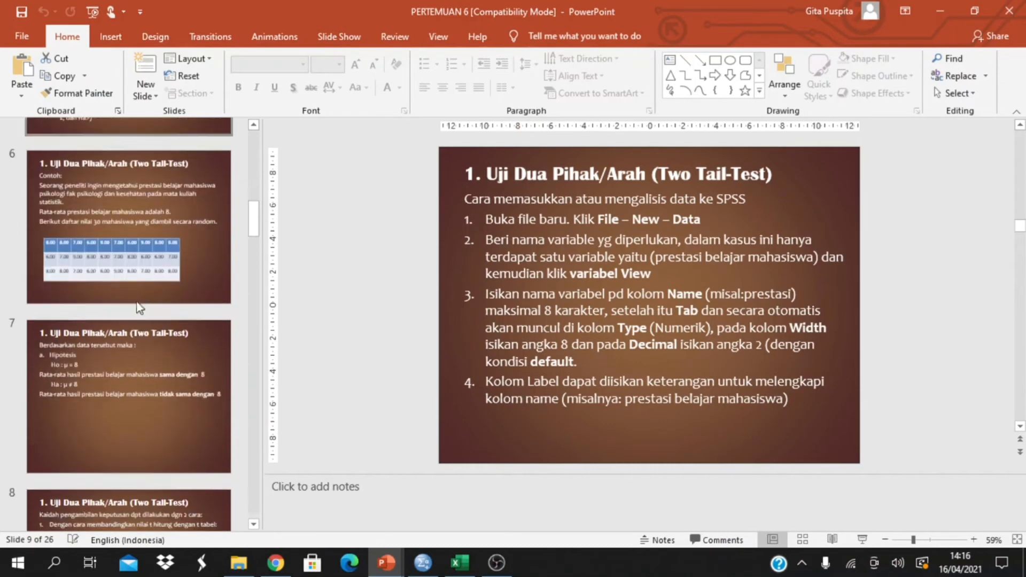
pyautogui.click(142, 290)
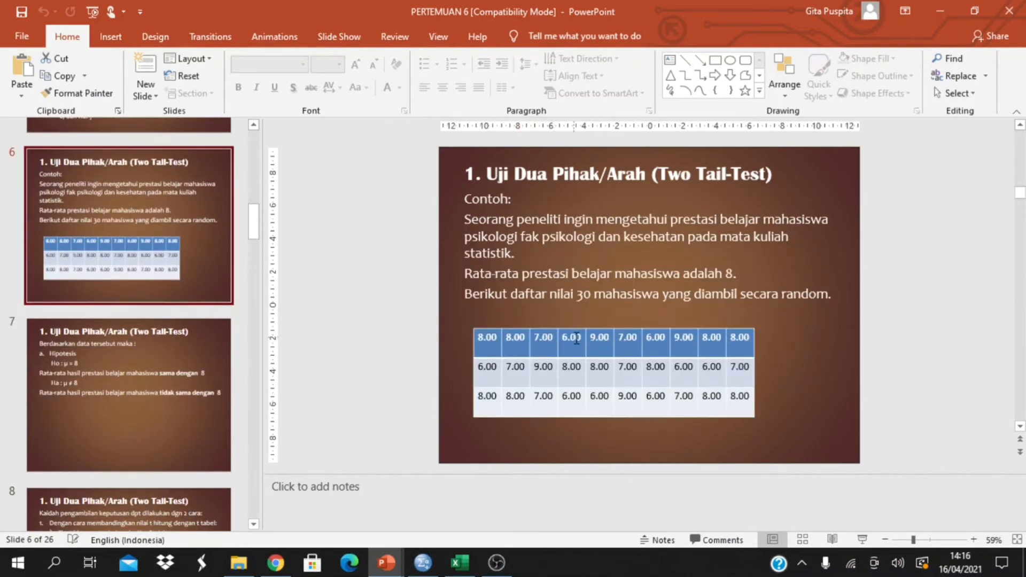
pyautogui.click(423, 563)
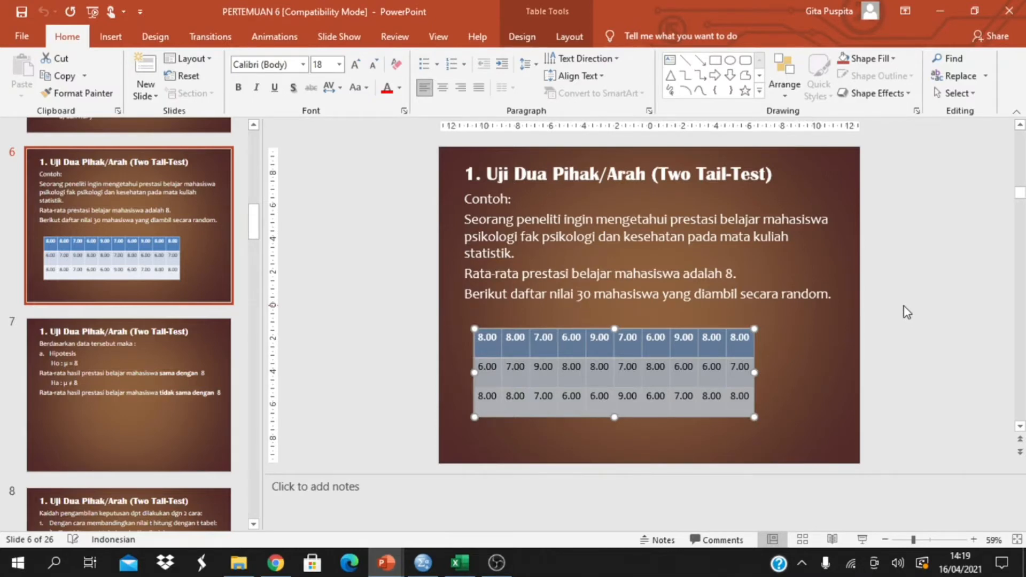
# Copy the scores in C4:C33 of Sheet1 in the Excel workbook and paste them into SPSS's Prestasi column from row 1.
pyautogui.click(460, 563)
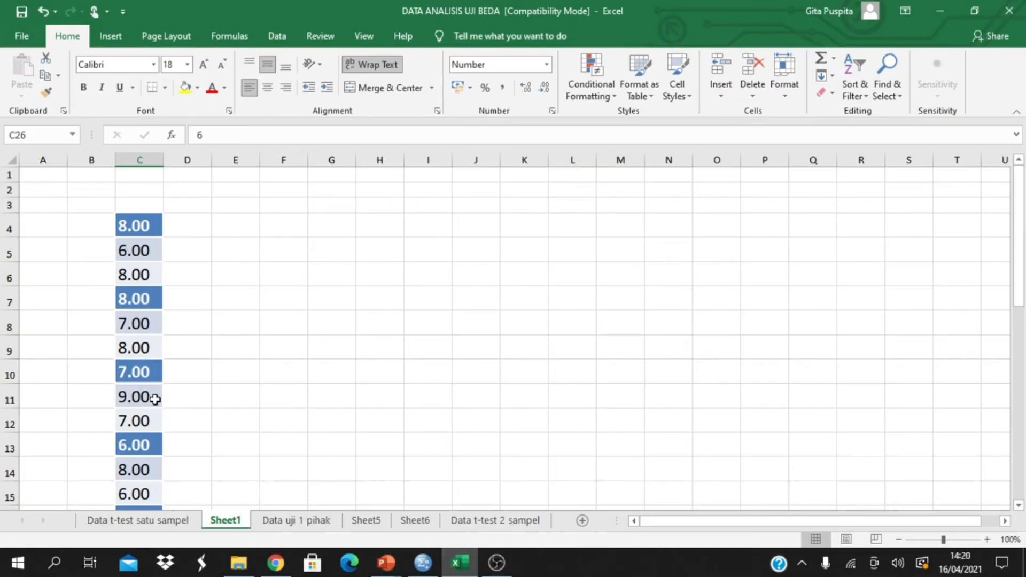
pyautogui.scroll(-2, 155, 399)
pyautogui.scroll(2, 155, 400)
pyautogui.scroll(-6, 136, 300)
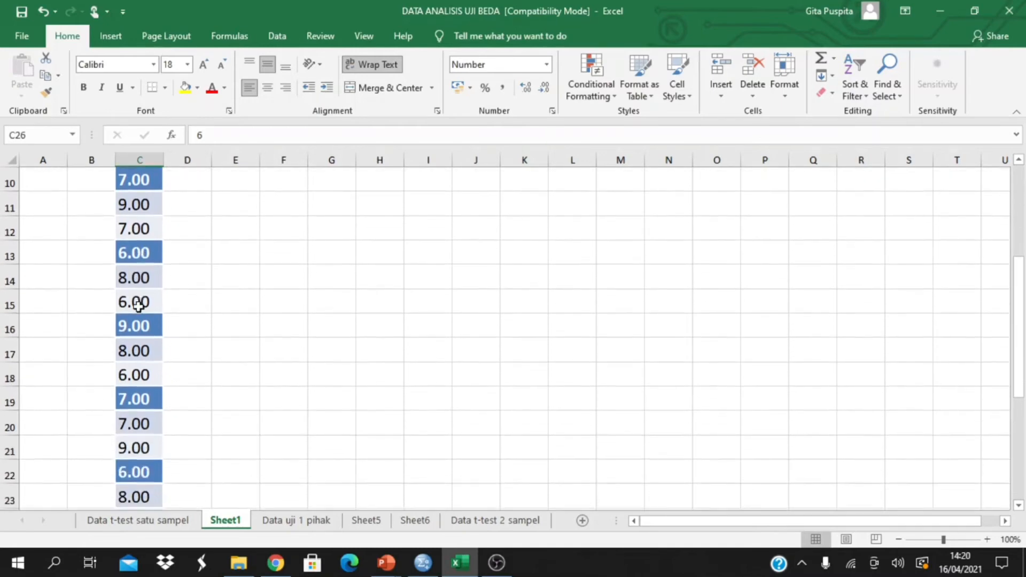
pyautogui.scroll(-2, 138, 302)
pyautogui.scroll(4, 139, 301)
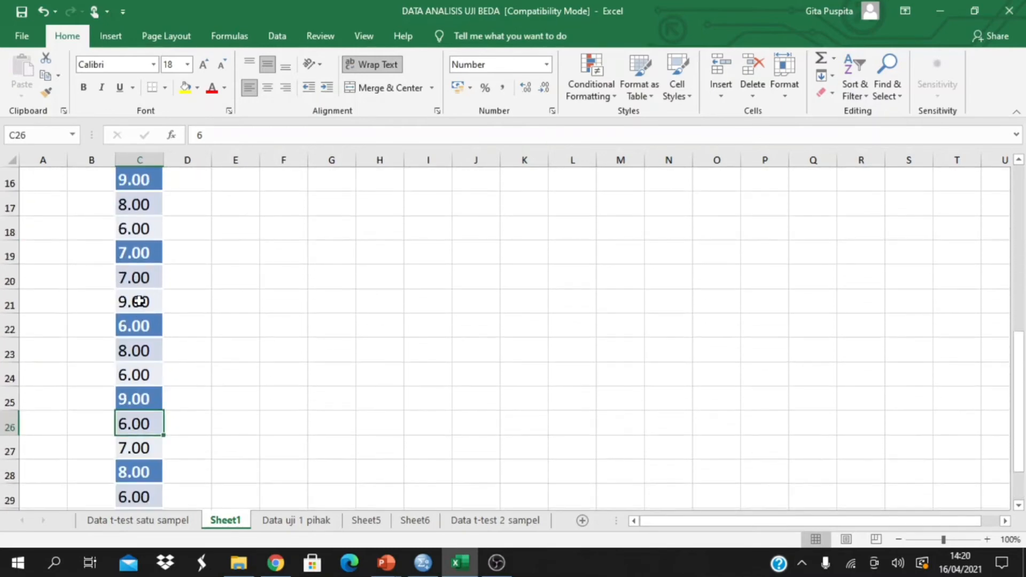
pyautogui.scroll(3, 139, 300)
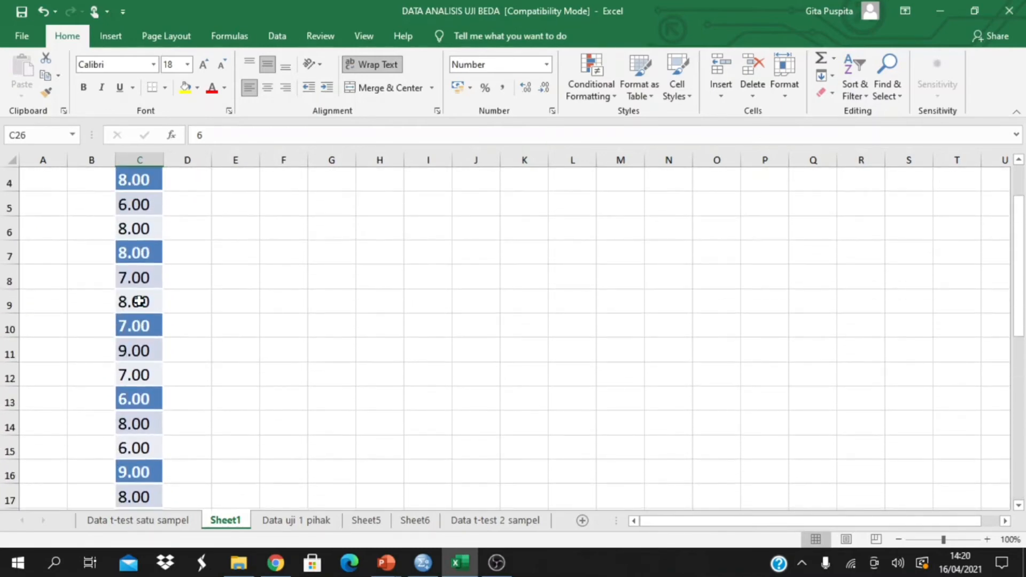
pyautogui.scroll(1, 139, 301)
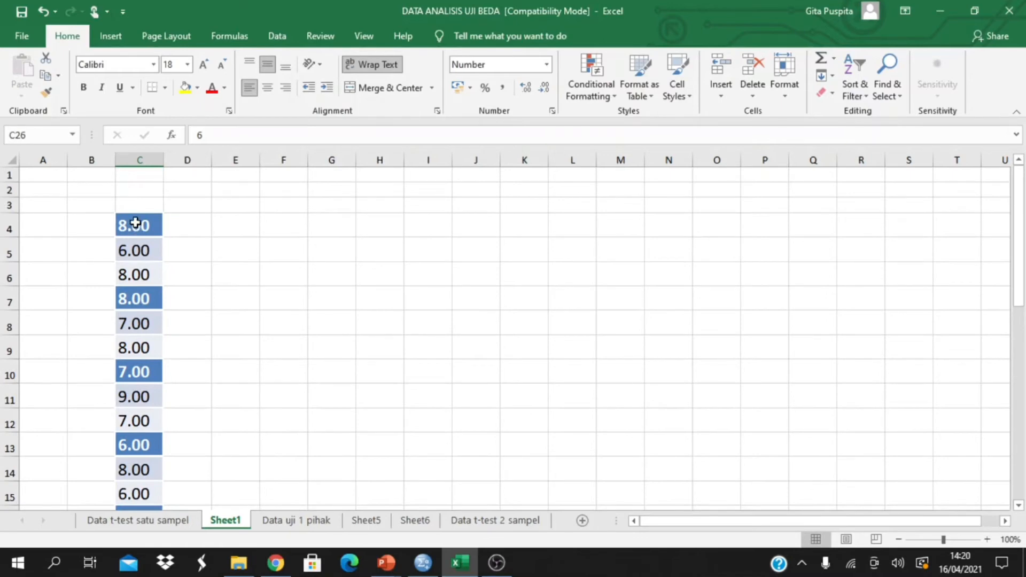
pyautogui.moveTo(135, 223); pyautogui.dragTo(138, 470)
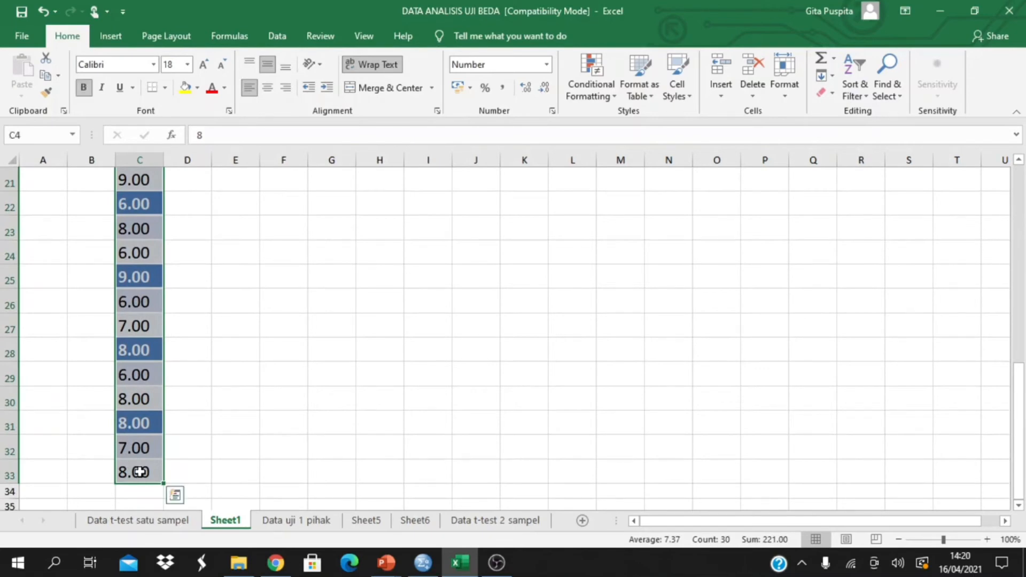
pyautogui.hotkey('ctrl', 'c')
pyautogui.click(423, 563)
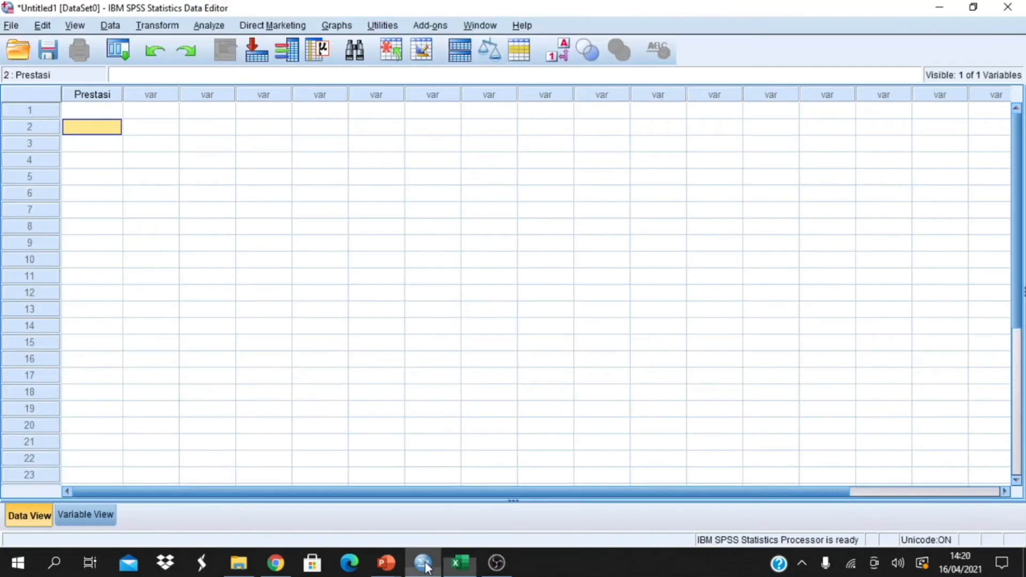
pyautogui.click(114, 113)
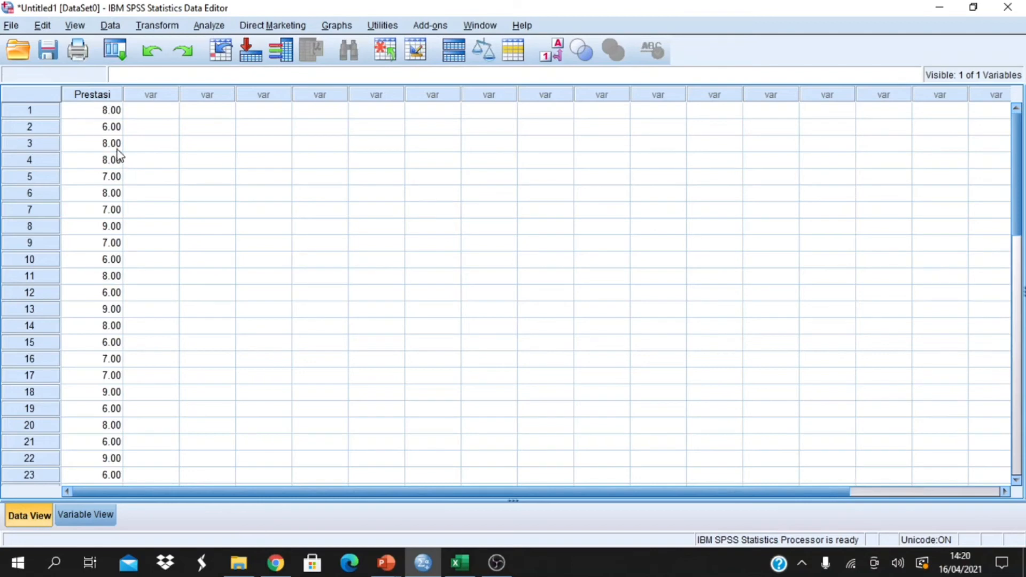
# Check the scores in the Prestasi column from case 1 through case 30.
pyautogui.scroll(-5, 89, 152)
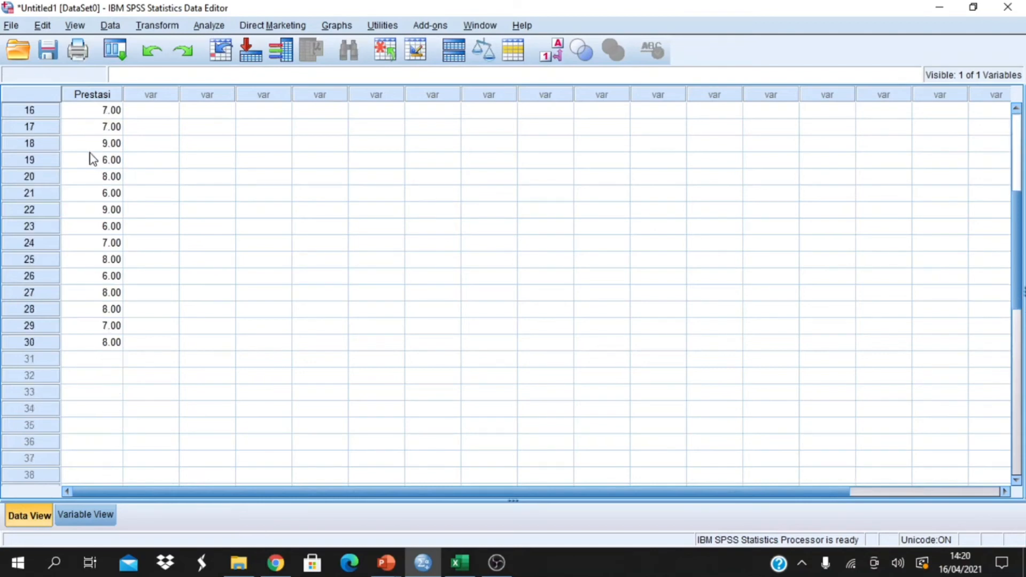
pyautogui.scroll(4, 91, 153)
pyautogui.scroll(1, 91, 153)
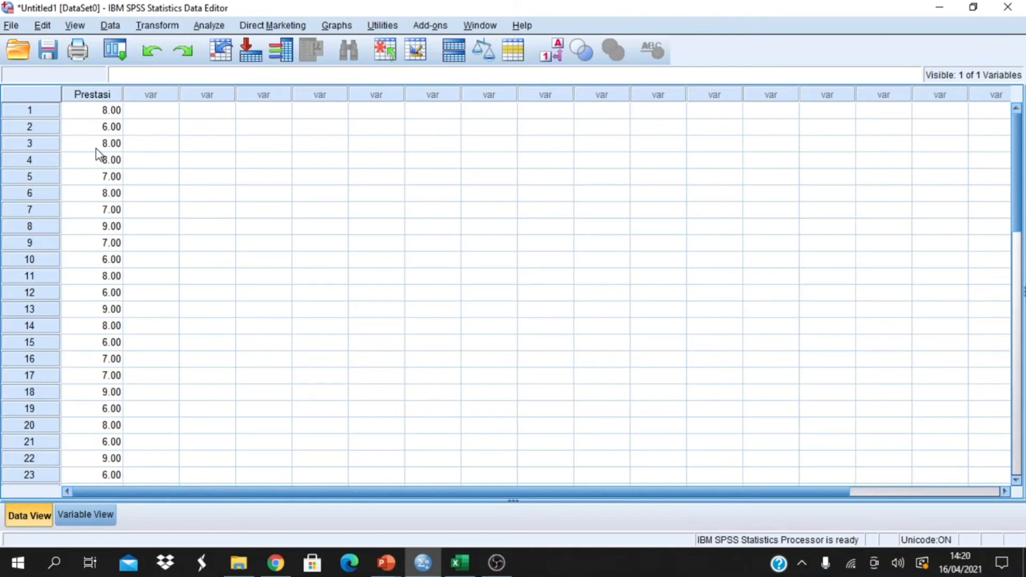
pyautogui.scroll(-4, 95, 148)
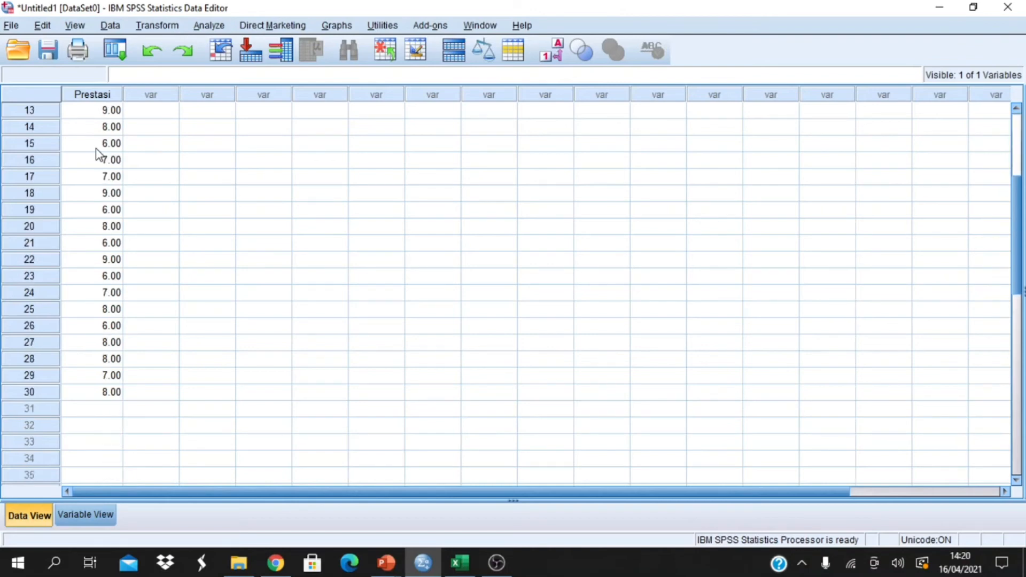
pyautogui.click(98, 395)
pyautogui.scroll(4, 96, 297)
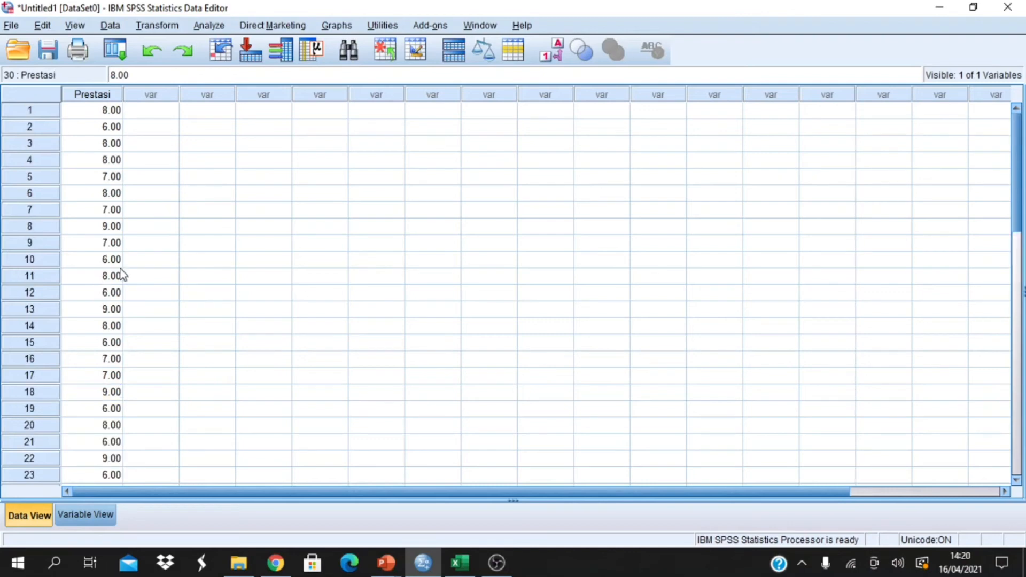
pyautogui.click(121, 113)
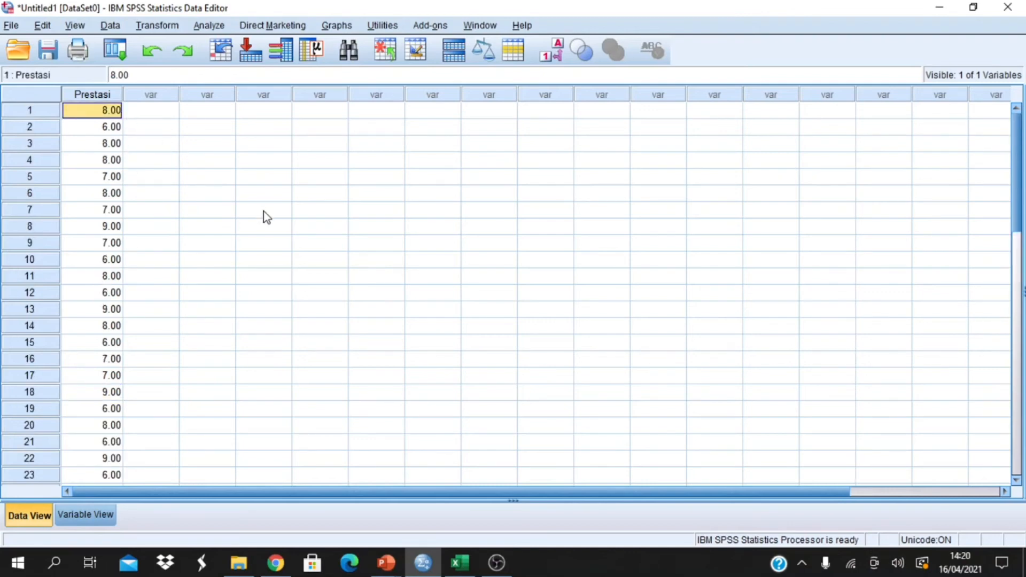
# Set up a One-Sample T Test with Prestasi Belajar Mahasiswa as the test variable and a test value of 8.
pyautogui.click(209, 27)
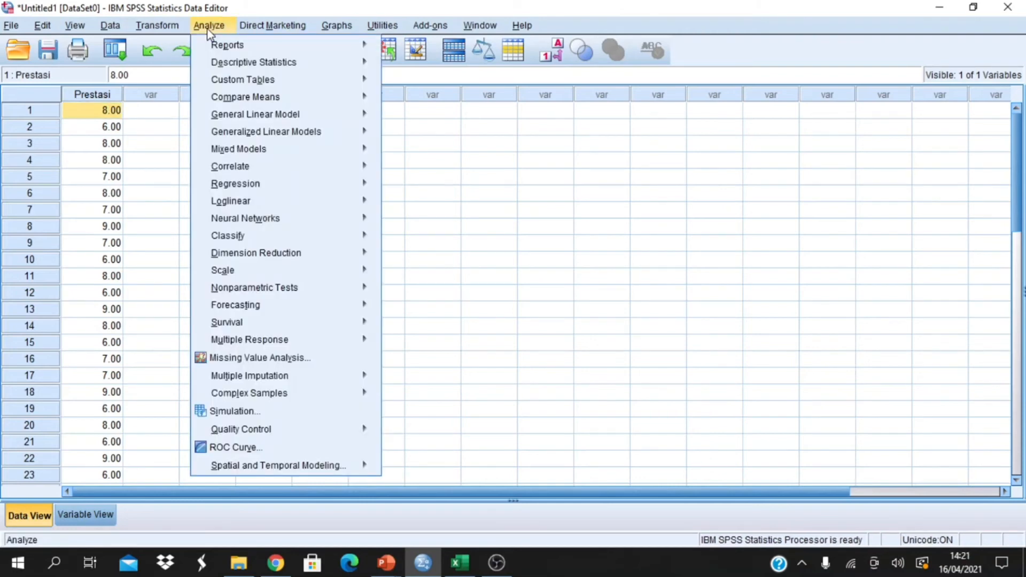
pyautogui.moveTo(324, 102)
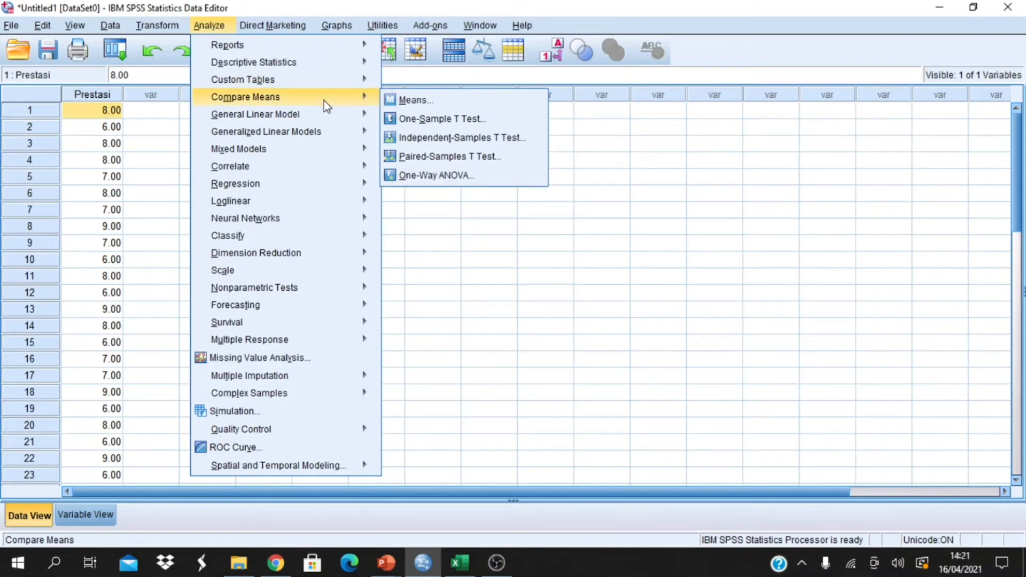
pyautogui.click(434, 122)
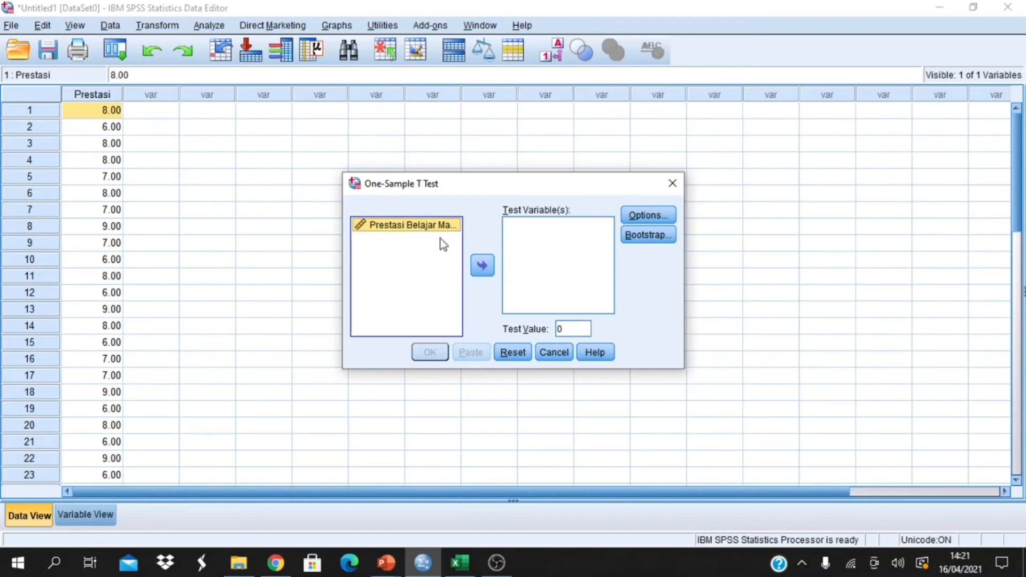
pyautogui.click(483, 268)
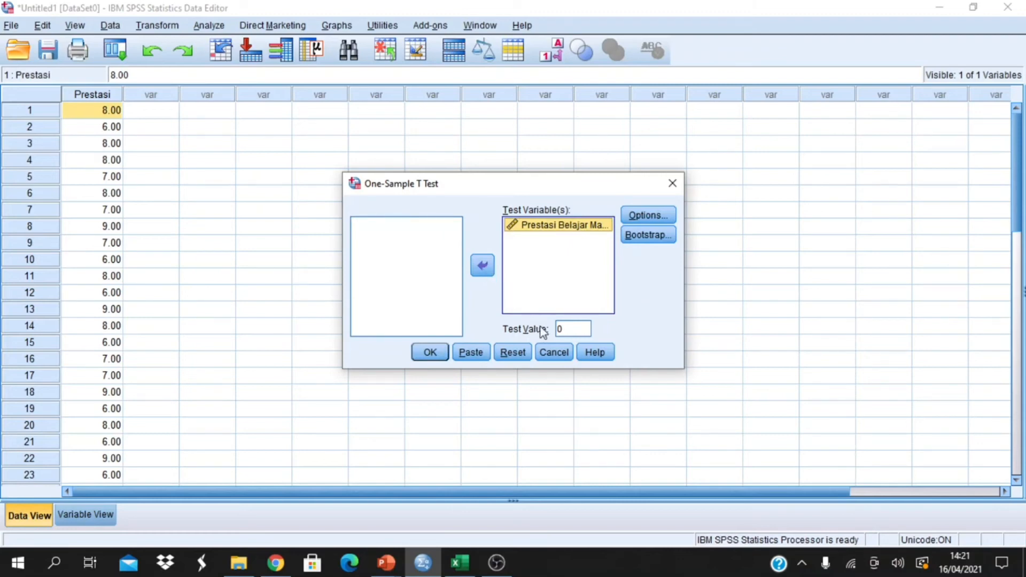
pyautogui.doubleClick(567, 327)
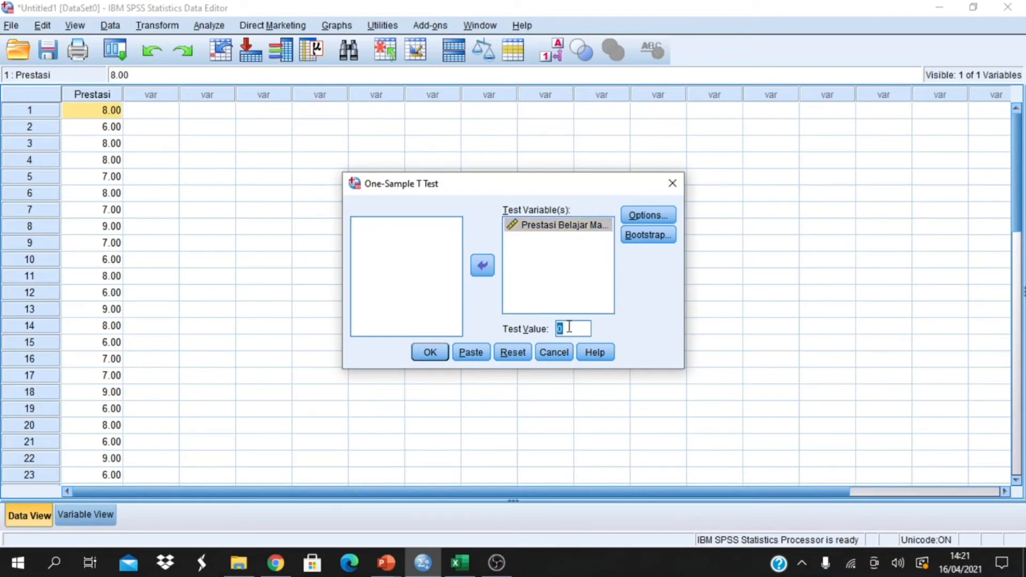
pyautogui.write('8')
# Accept the test options with a 95% confidence interval and analysis-by-analysis exclusion of missing cases, and run the One-Sample T Test.
pyautogui.click(647, 222)
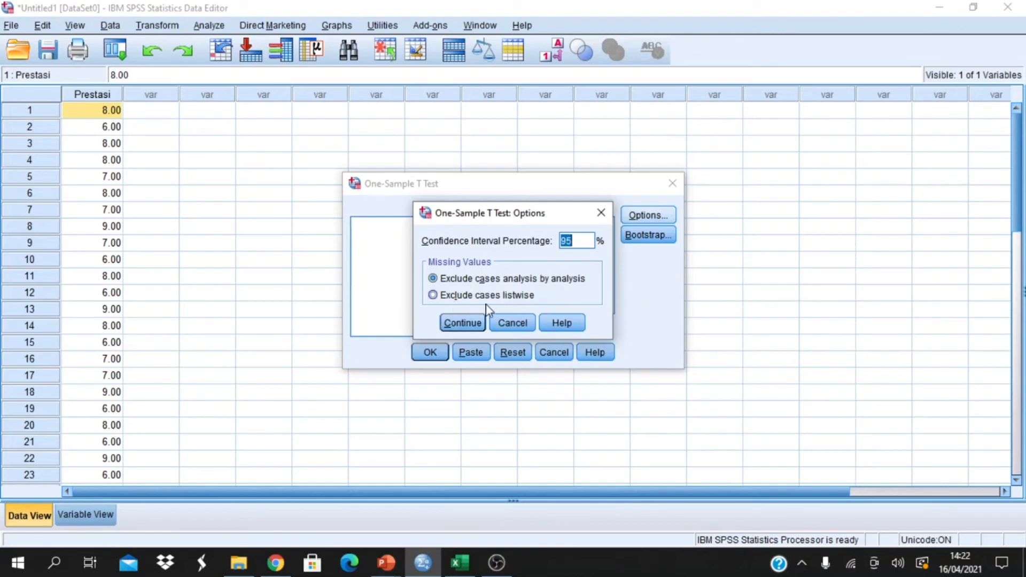
pyautogui.click(457, 327)
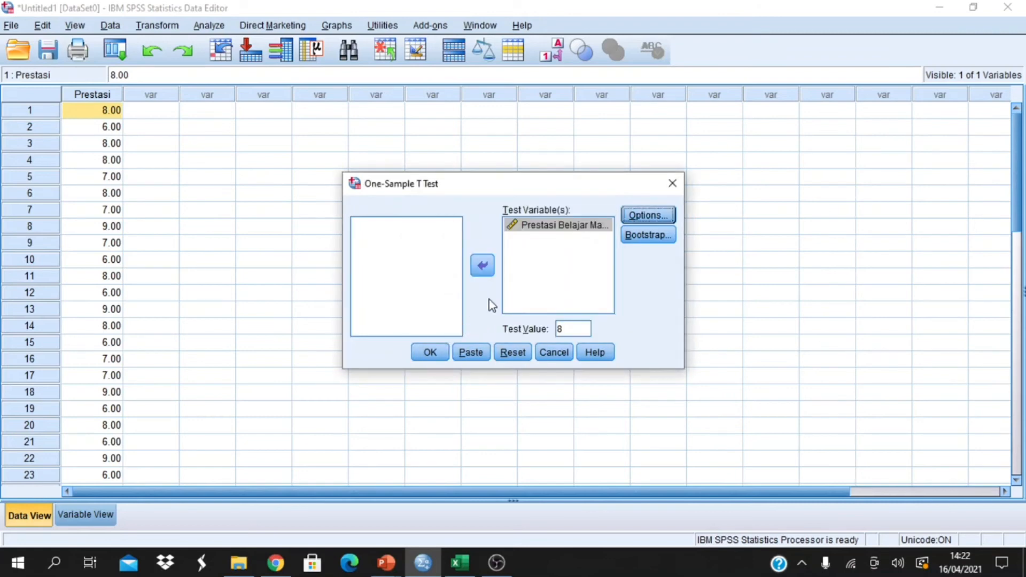
pyautogui.click(443, 352)
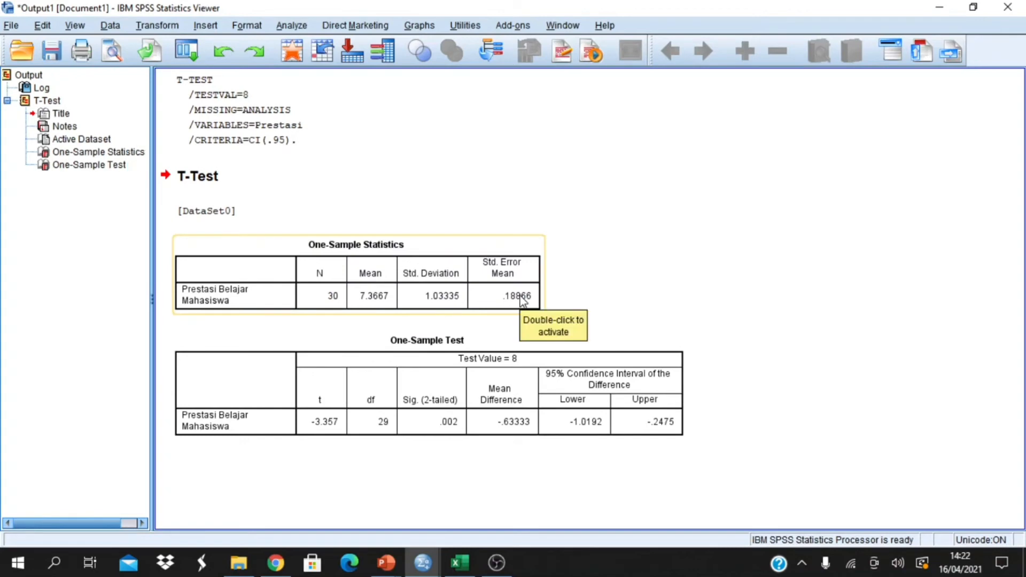
# Examine the One-Sample Statistics and One-Sample Test tables in the output.
pyautogui.click(521, 304)
pyautogui.click(539, 395)
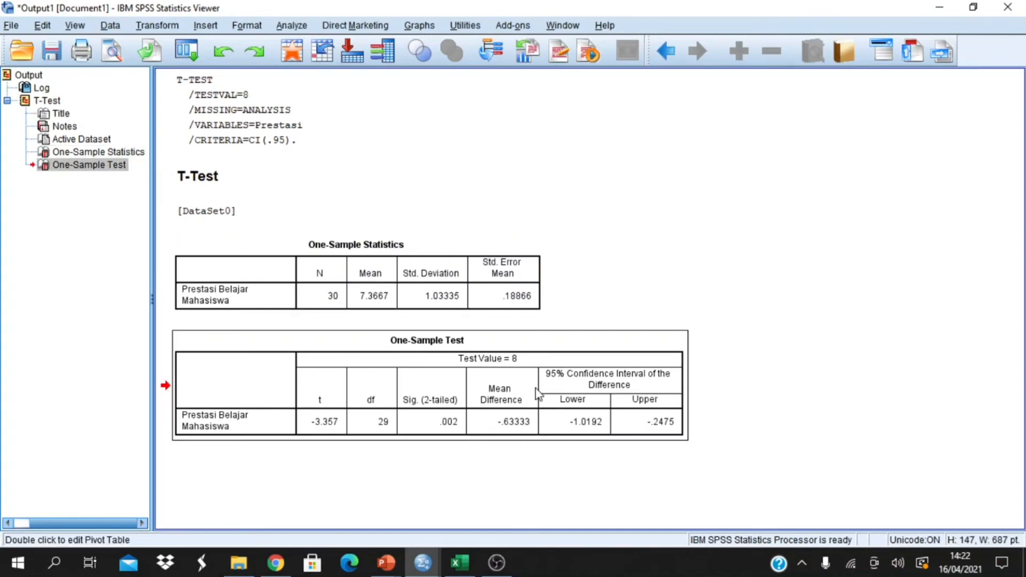
# Review the One-Sample Statistics table again, followed by the One-Sample Test table for the test value of 8.
pyautogui.click(486, 305)
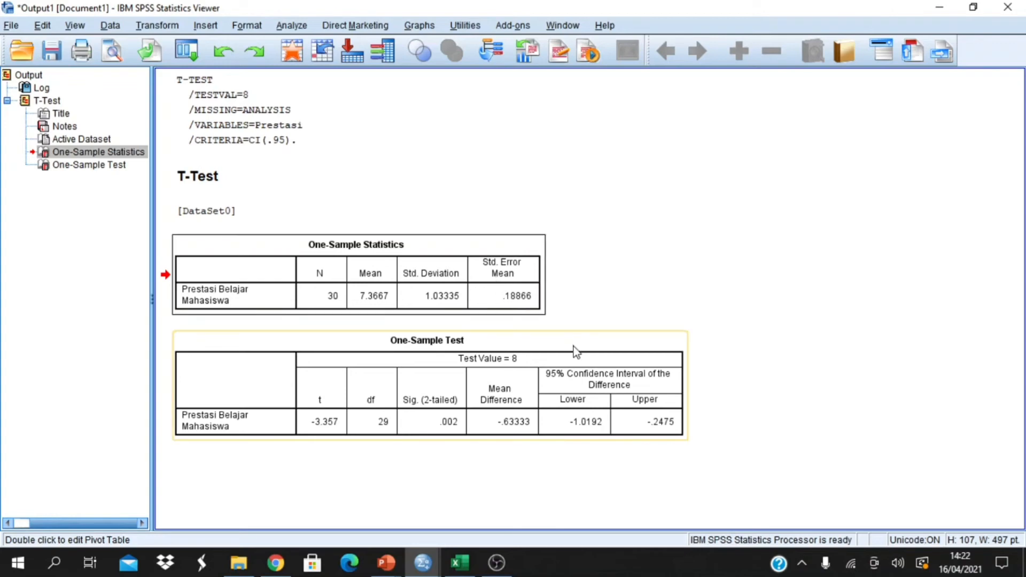
pyautogui.click(513, 365)
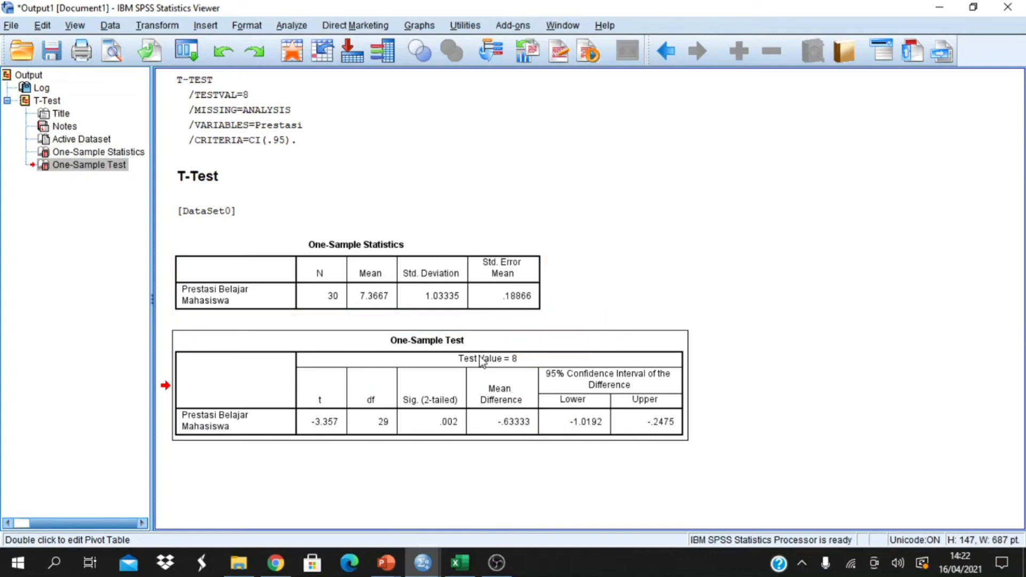
# Switch to the PERTEMUAN 6 presentation in PowerPoint and present it full screen from slide 12 through the Interpretasi Output SPSS slide.
pyautogui.moveTo(386, 562)
pyautogui.click(447, 518)
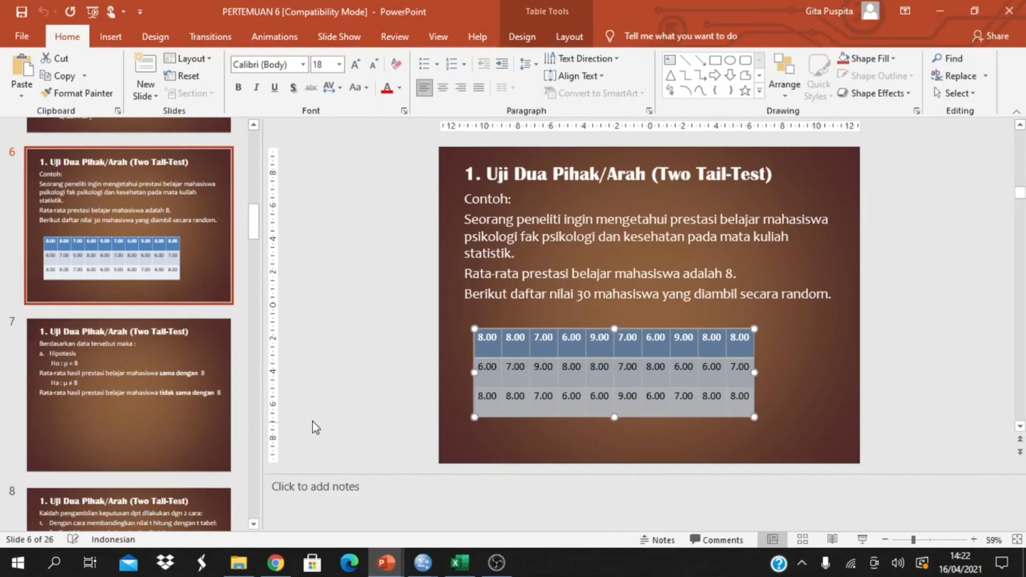
pyautogui.scroll(-5, 181, 435)
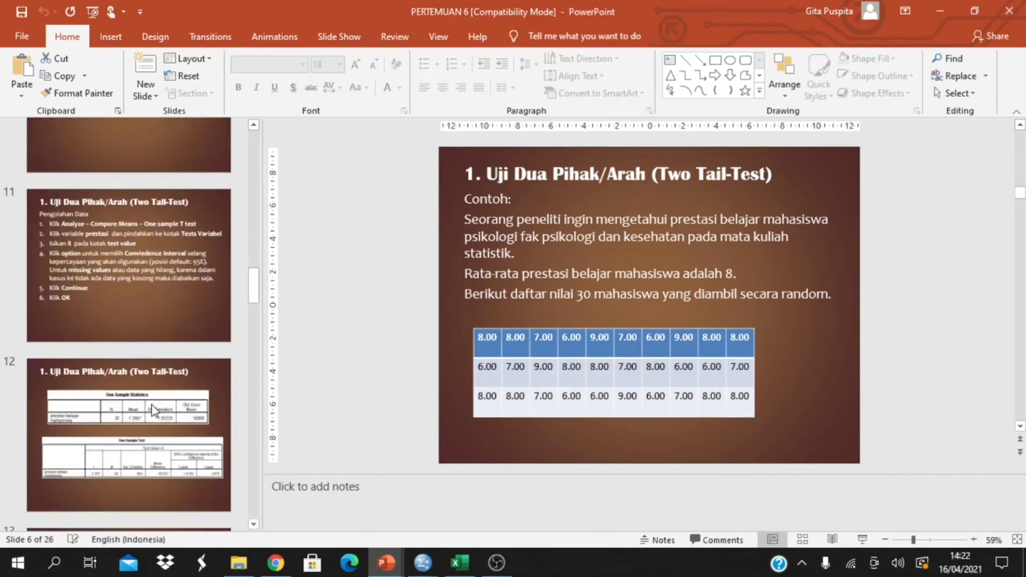
pyautogui.click(154, 411)
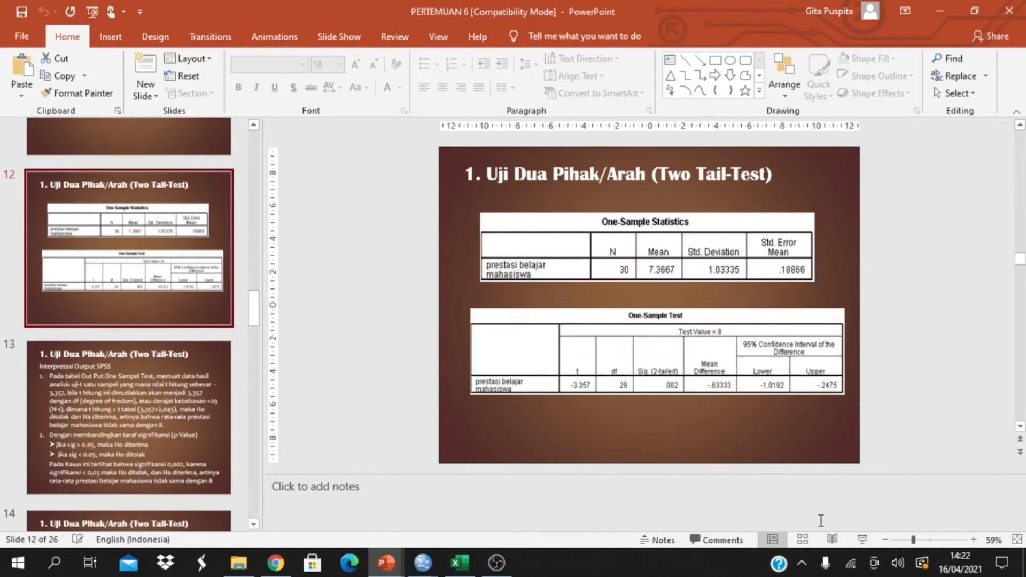
pyautogui.click(862, 539)
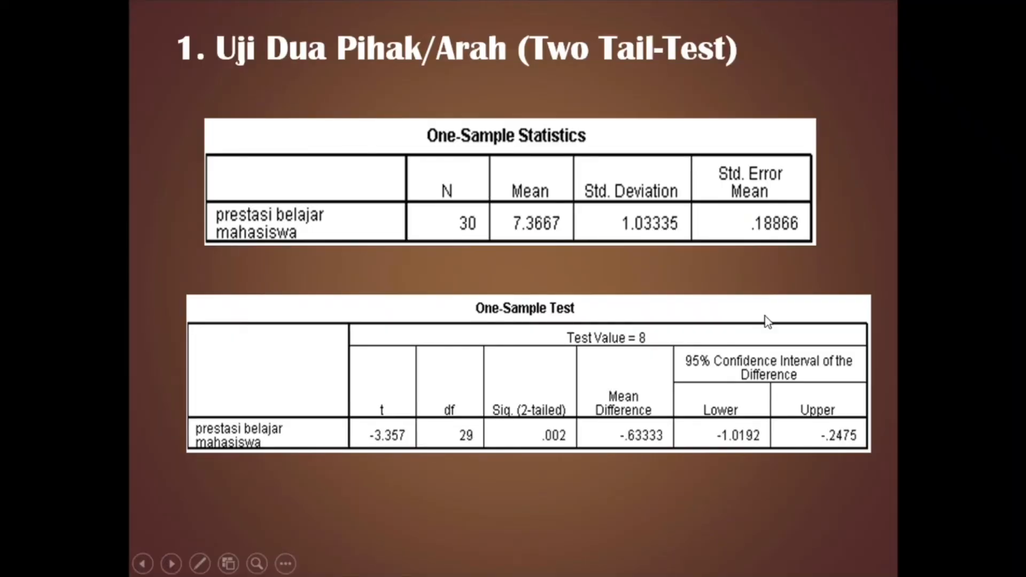
pyautogui.click(768, 322)
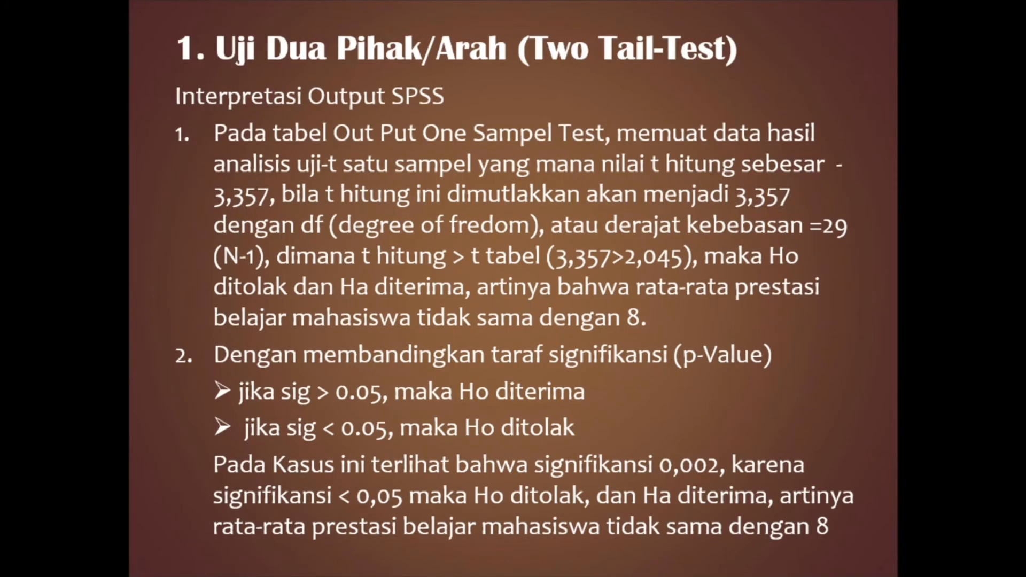